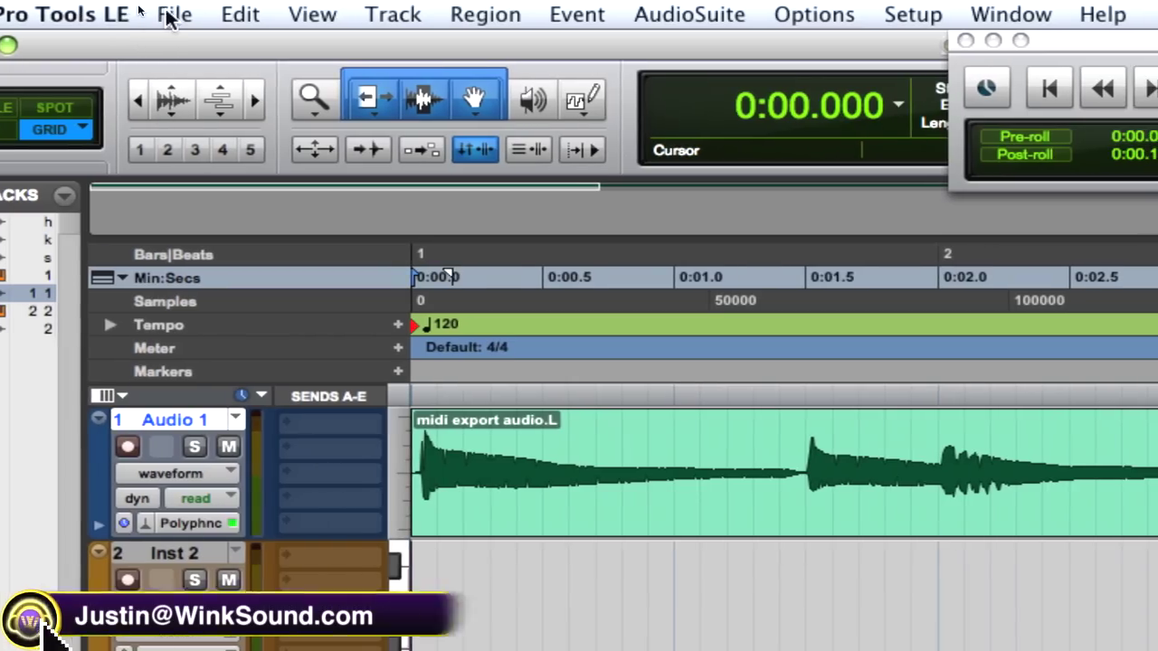
- Import 'midi export.mid' from the Desktop as MIDI, accepting the default import options
{"action": "left_click", "coordinate": [140, 7]}
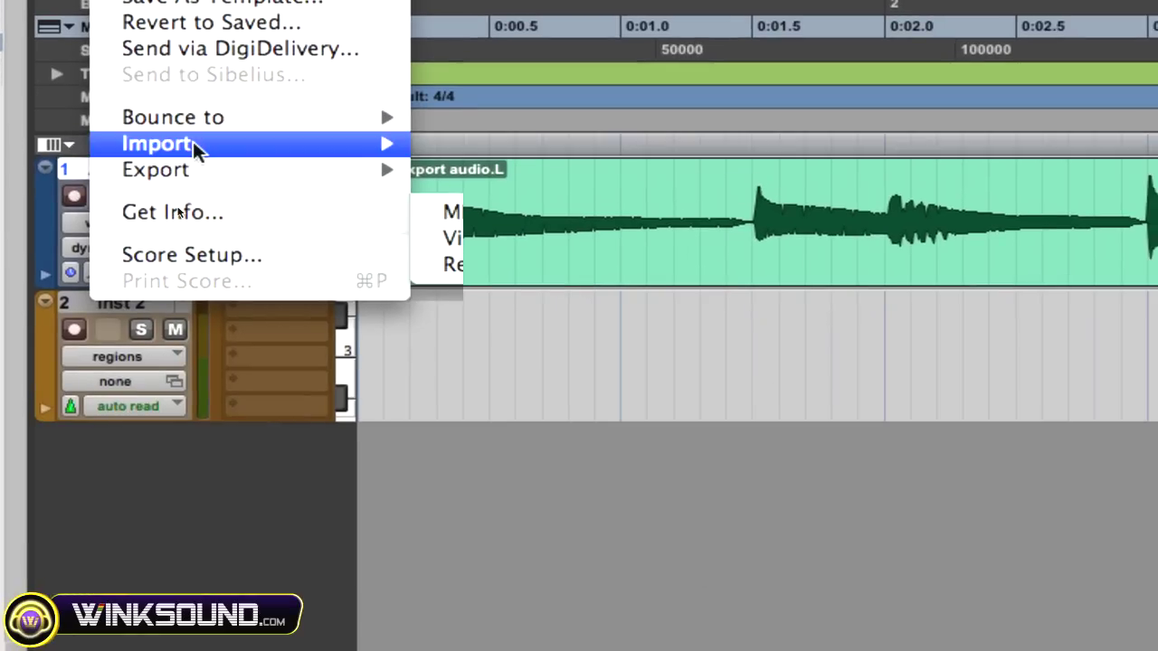
{"action": "mouse_move", "coordinate": [90, 52]}
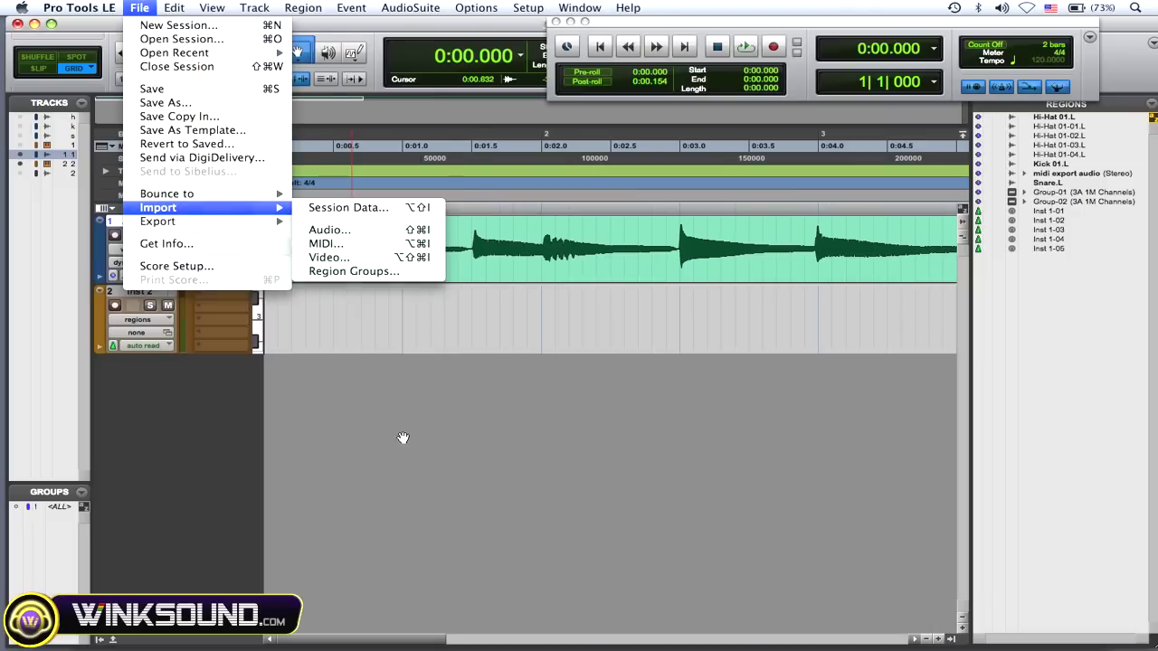
{"action": "left_click", "coordinate": [404, 437]}
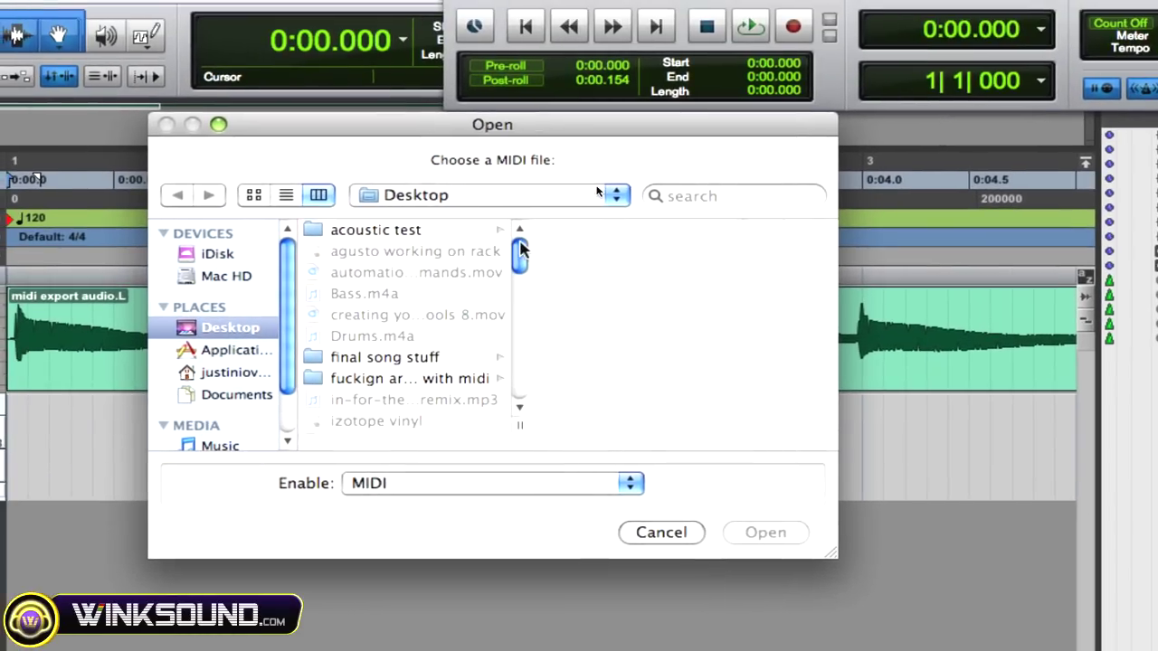
{"action": "left_click_drag", "start_coordinate": [521, 250], "coordinate": [519, 298]}
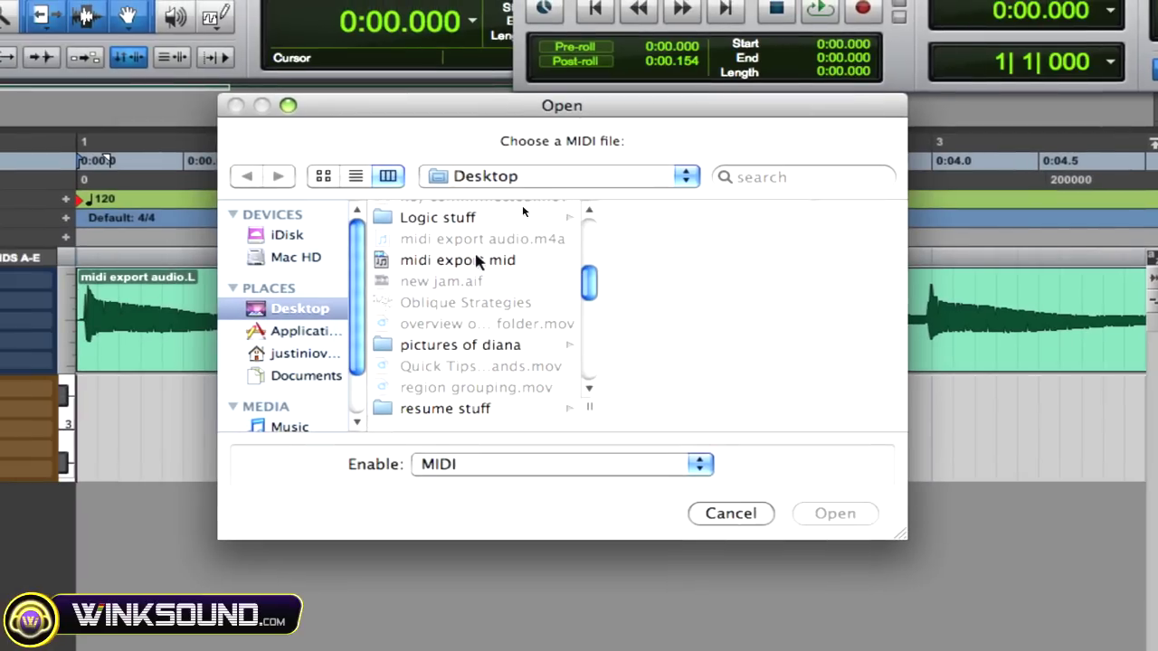
{"action": "left_click", "coordinate": [478, 260]}
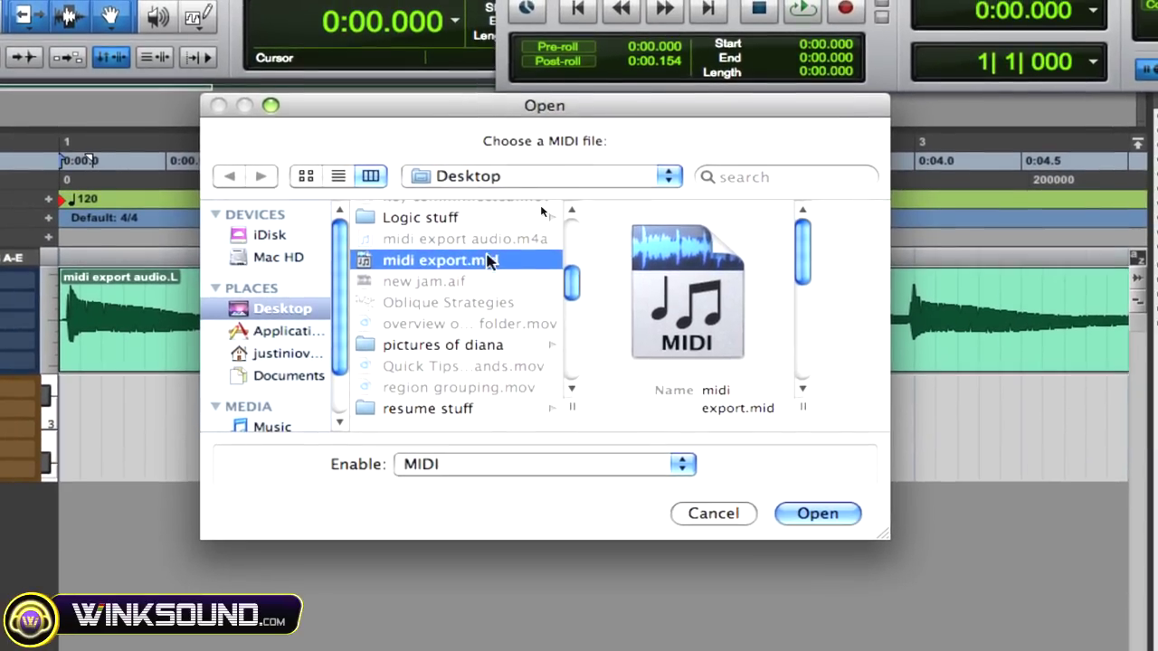
{"action": "double_click", "coordinate": [479, 260]}
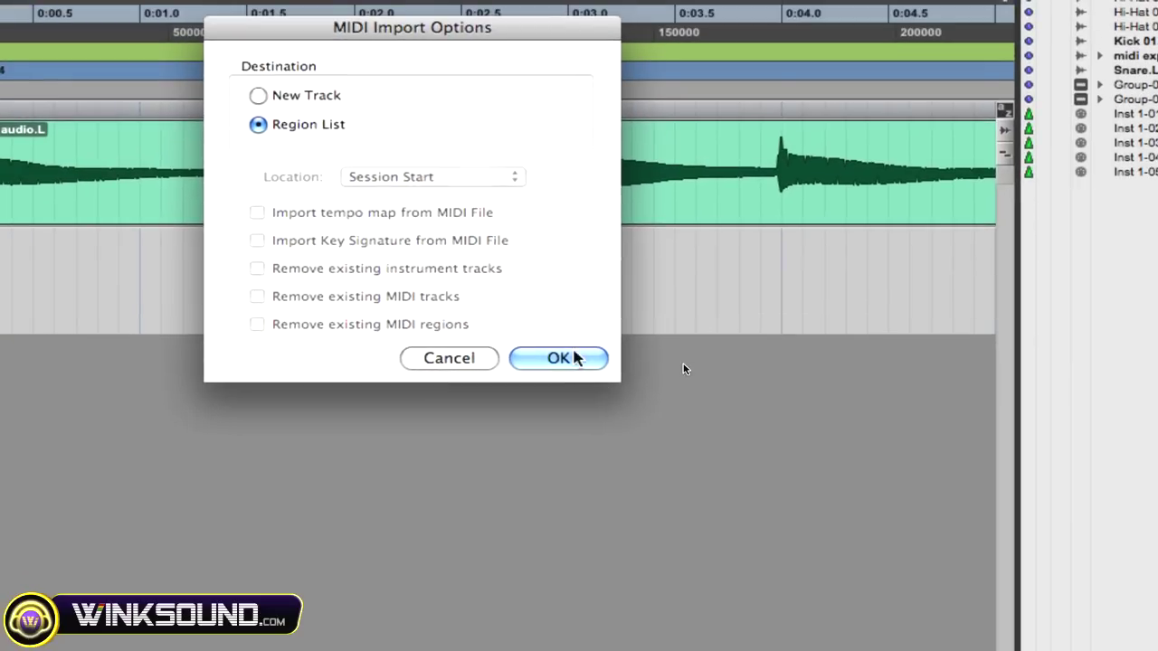
{"action": "left_click", "coordinate": [710, 511]}
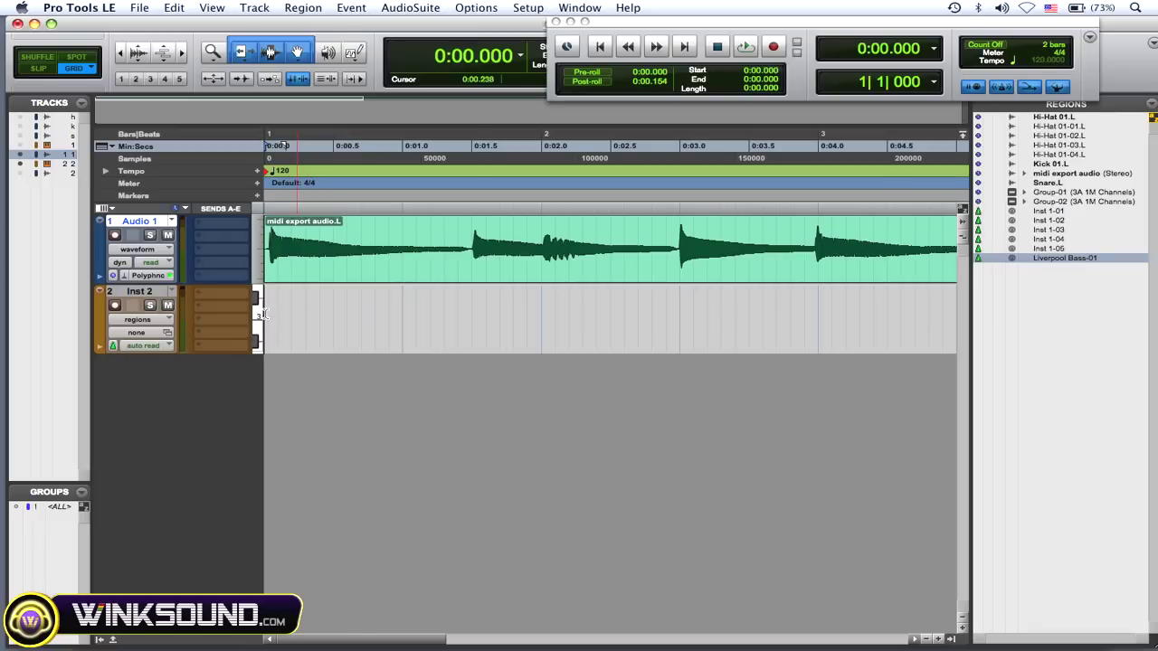
- Place the Liverpool Bass-01 region at the start of Inst 2 and set the play position inside it
{"action": "left_click", "coordinate": [141, 292]}
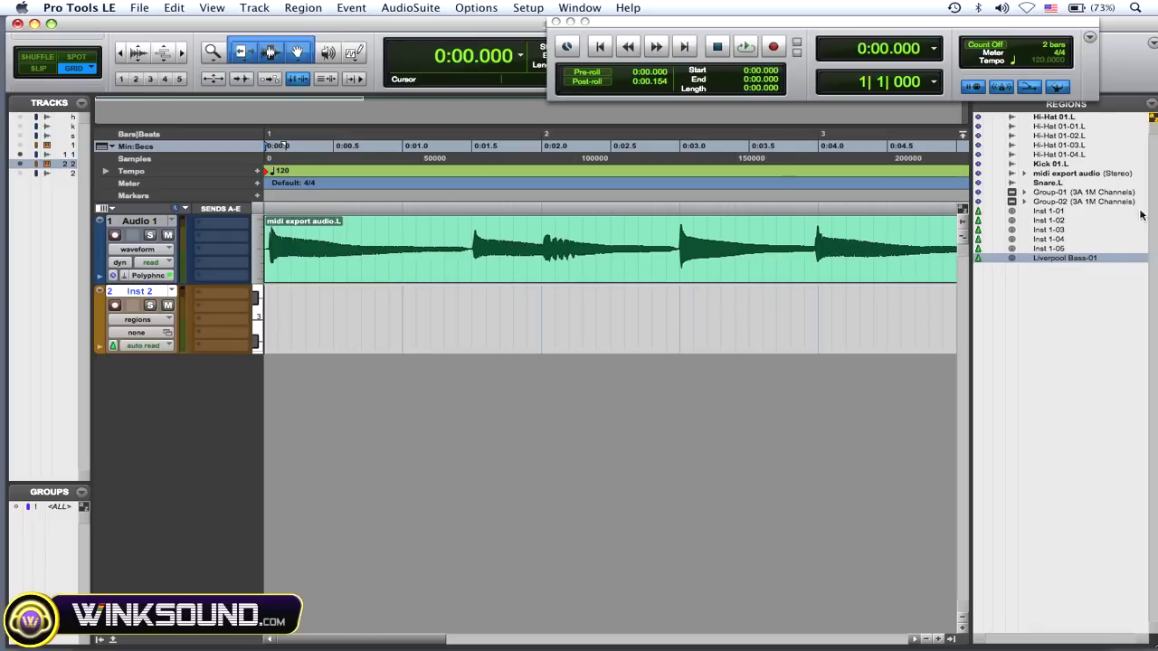
{"action": "left_click_drag", "start_coordinate": [1048, 257], "coordinate": [312, 322]}
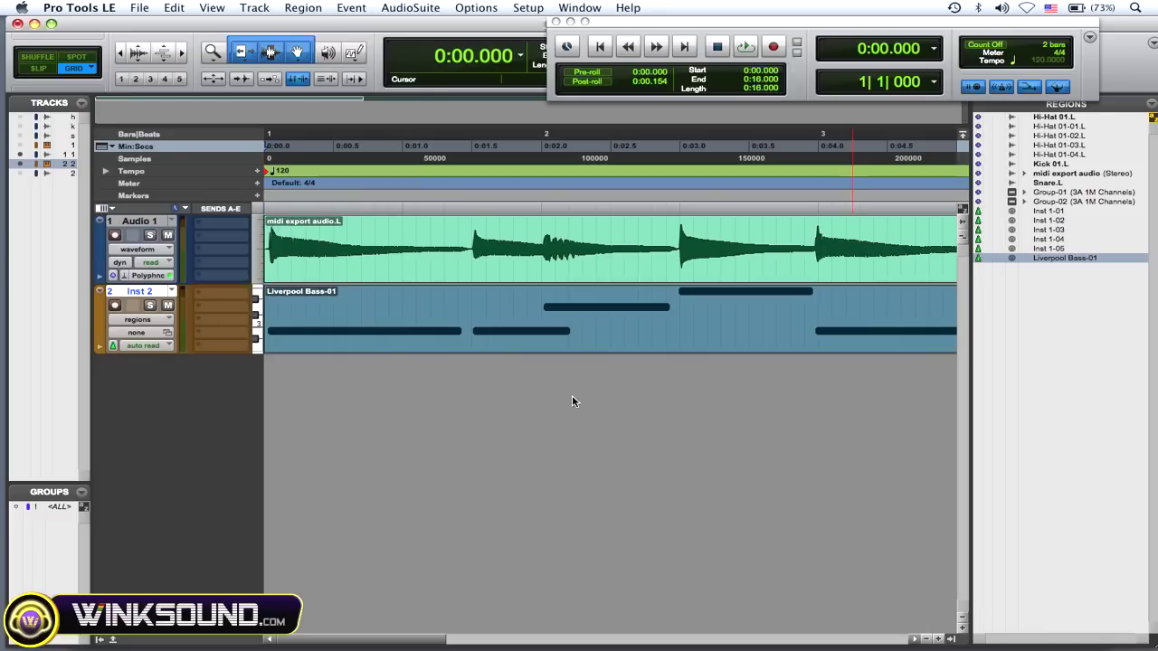
{"action": "left_click", "coordinate": [480, 294]}
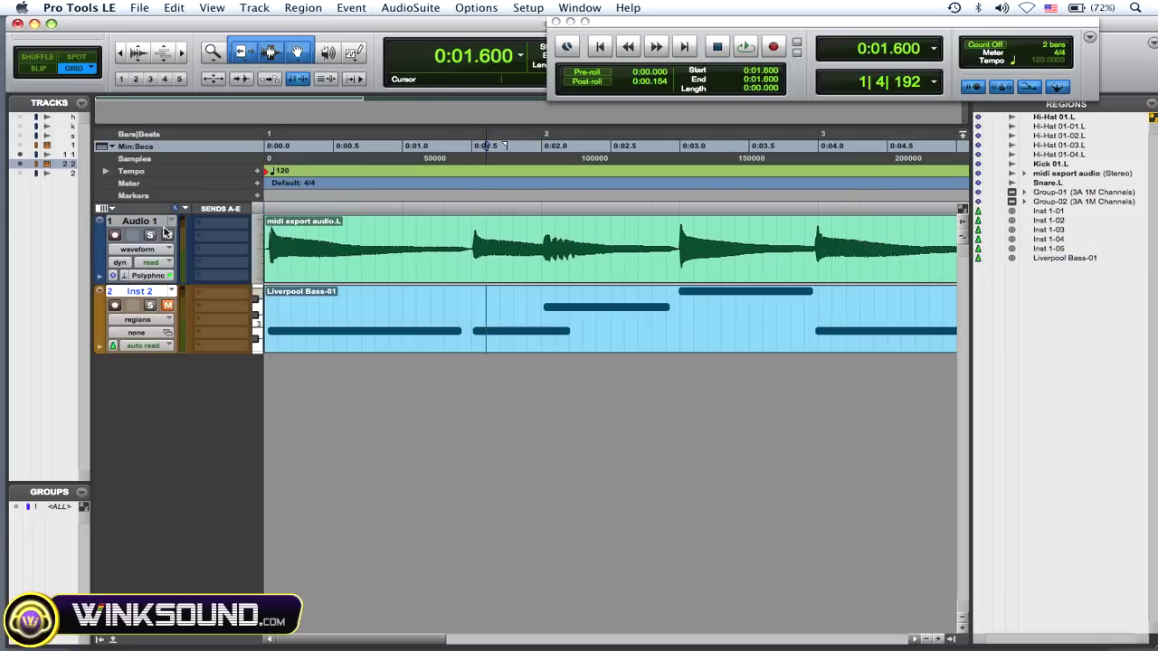
- Solo Audio 1 and play it back from the session start
{"action": "key", "text": "Return"}
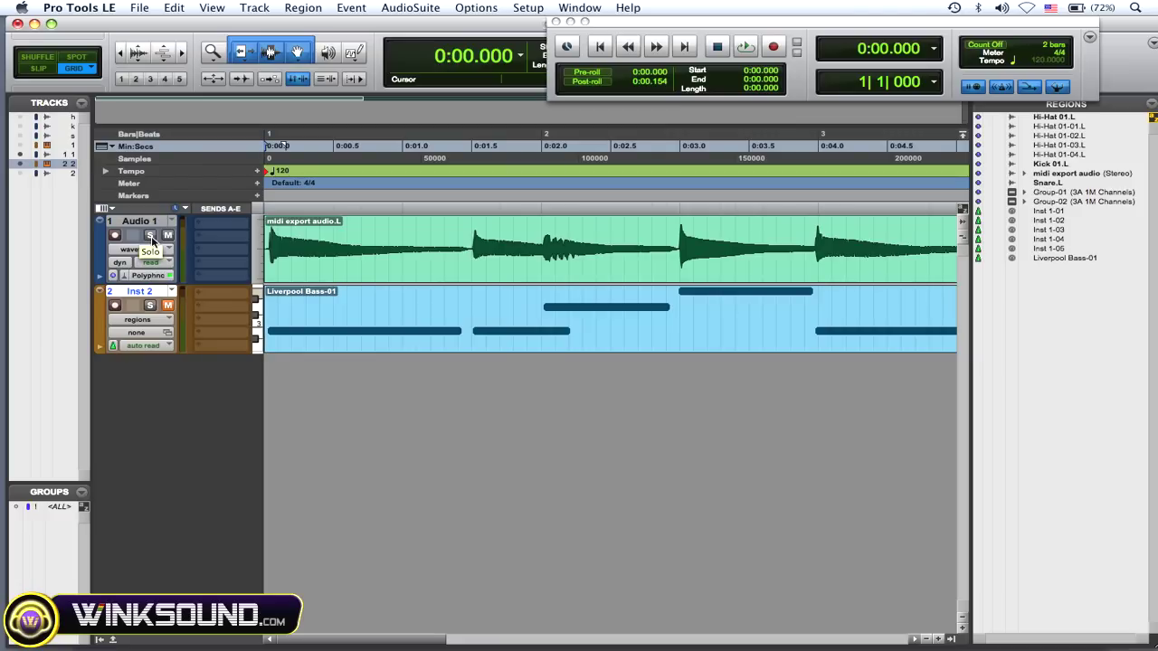
{"action": "left_click", "coordinate": [152, 237]}
{"action": "key", "text": "space"}
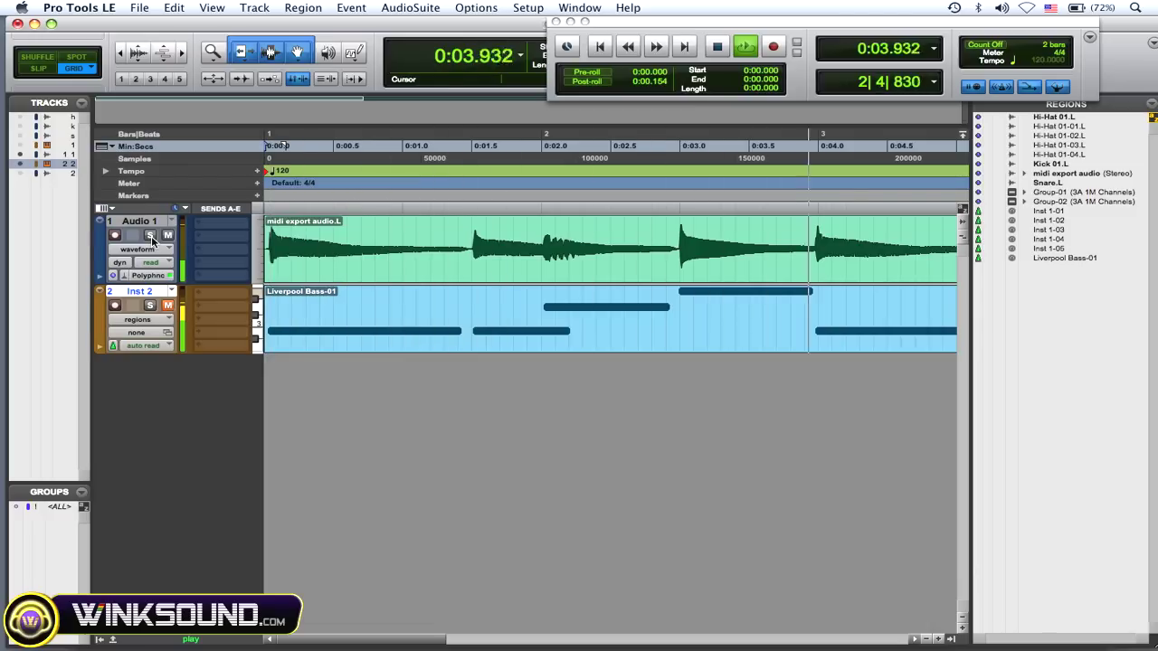
{"action": "key", "text": "space"}
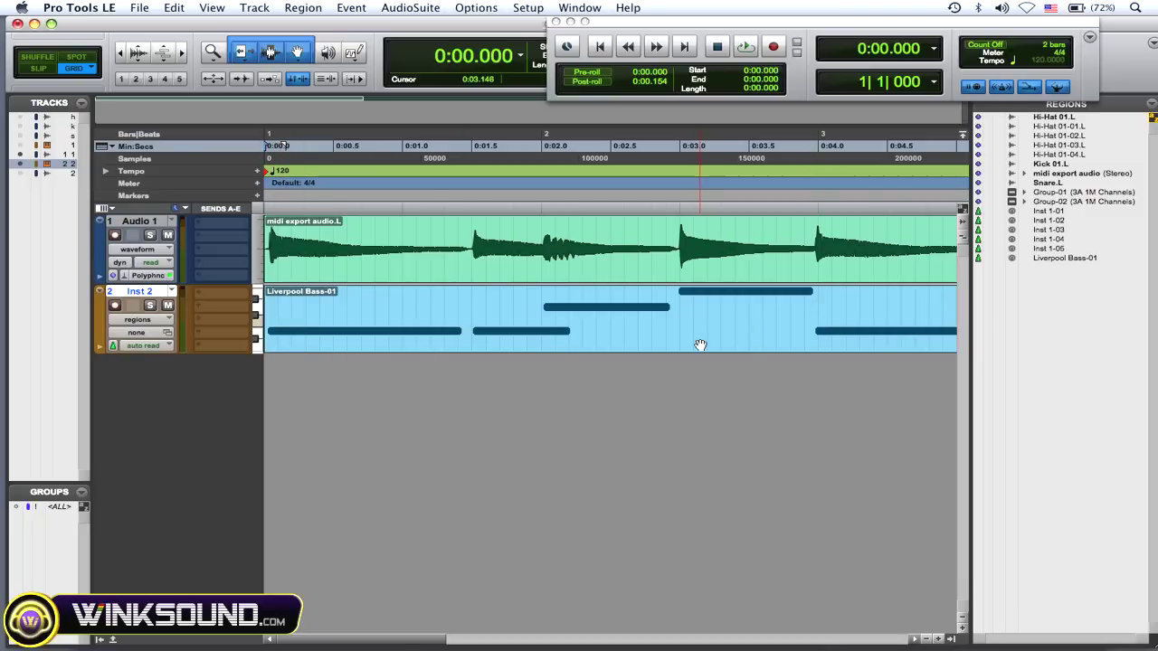
- In the Mix window, check Inst 2's Vacuum synth (04 Digital Seq Bass preset), then return to Edit
{"action": "key", "text": "super+equal"}
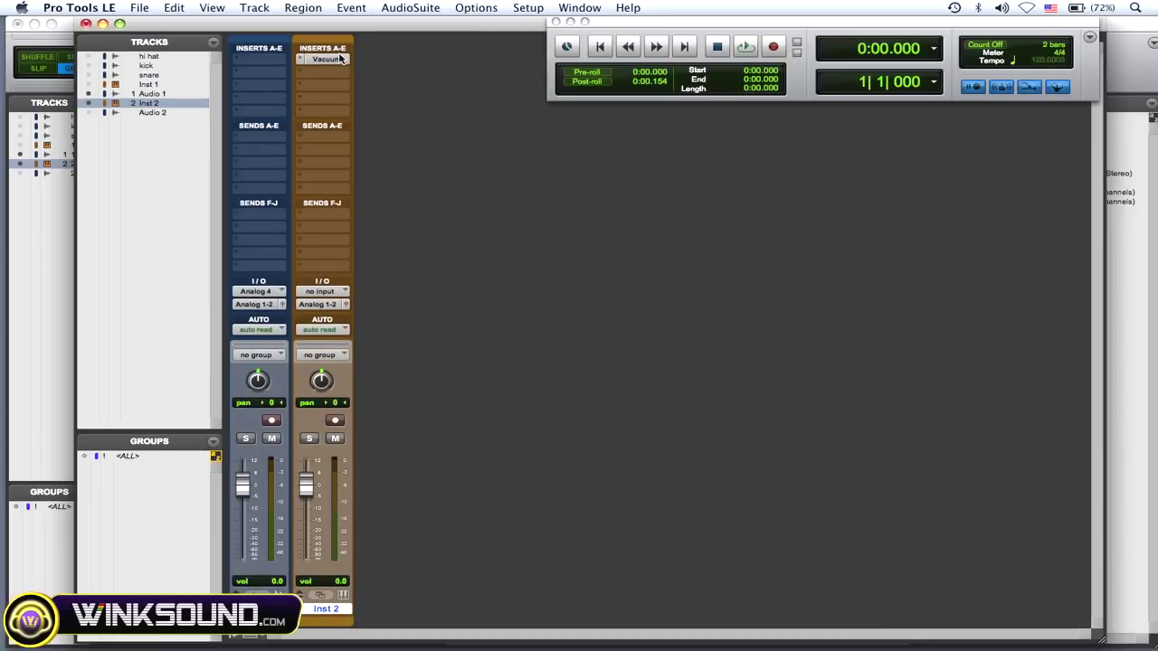
{"action": "left_click", "coordinate": [340, 58]}
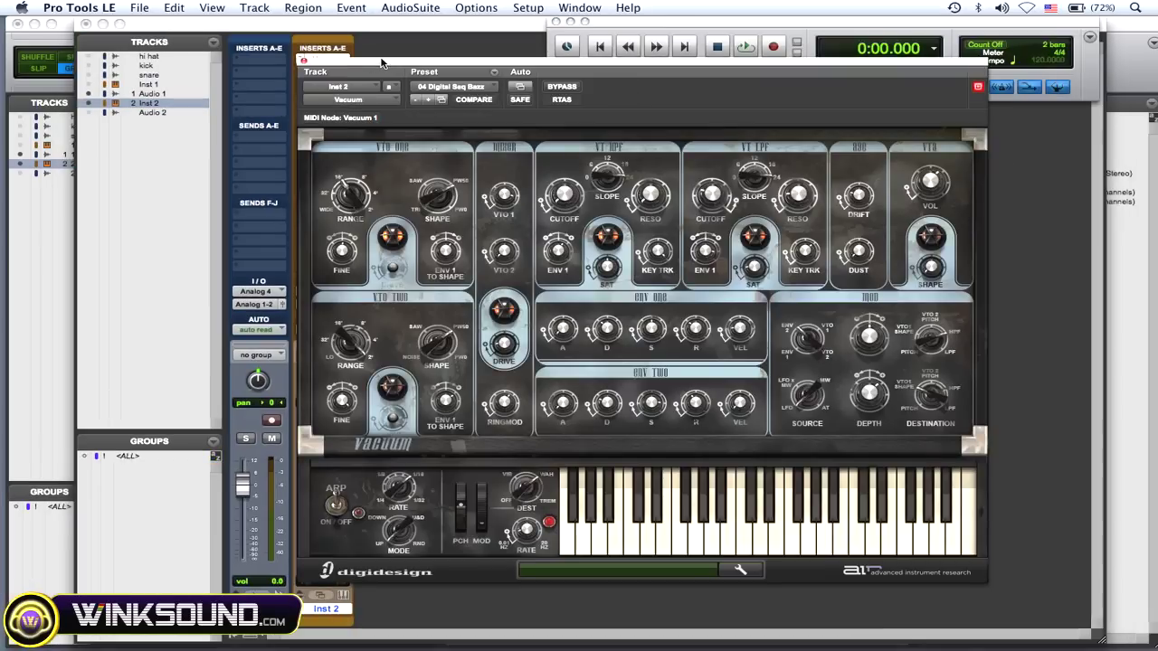
{"action": "left_click", "coordinate": [305, 62]}
{"action": "key", "text": "F9"}
- Solo Inst 2 and play the Liverpool Bass-01 bass part through Vacuum, then stop
{"action": "left_click", "coordinate": [408, 569]}
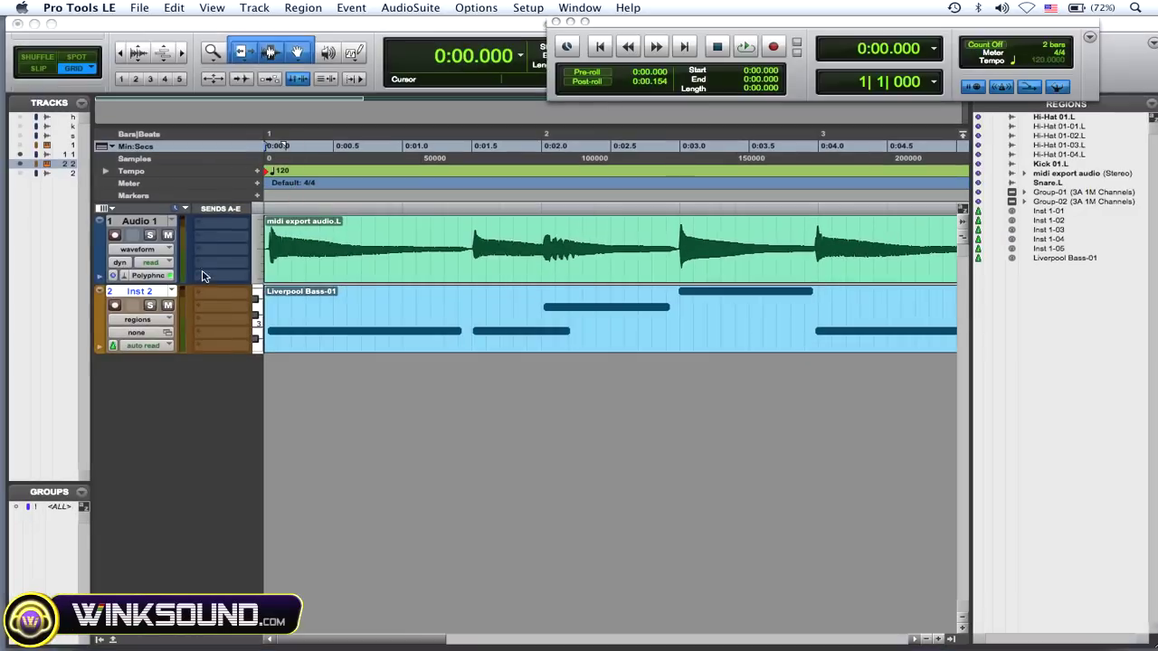
{"action": "left_click", "coordinate": [150, 305]}
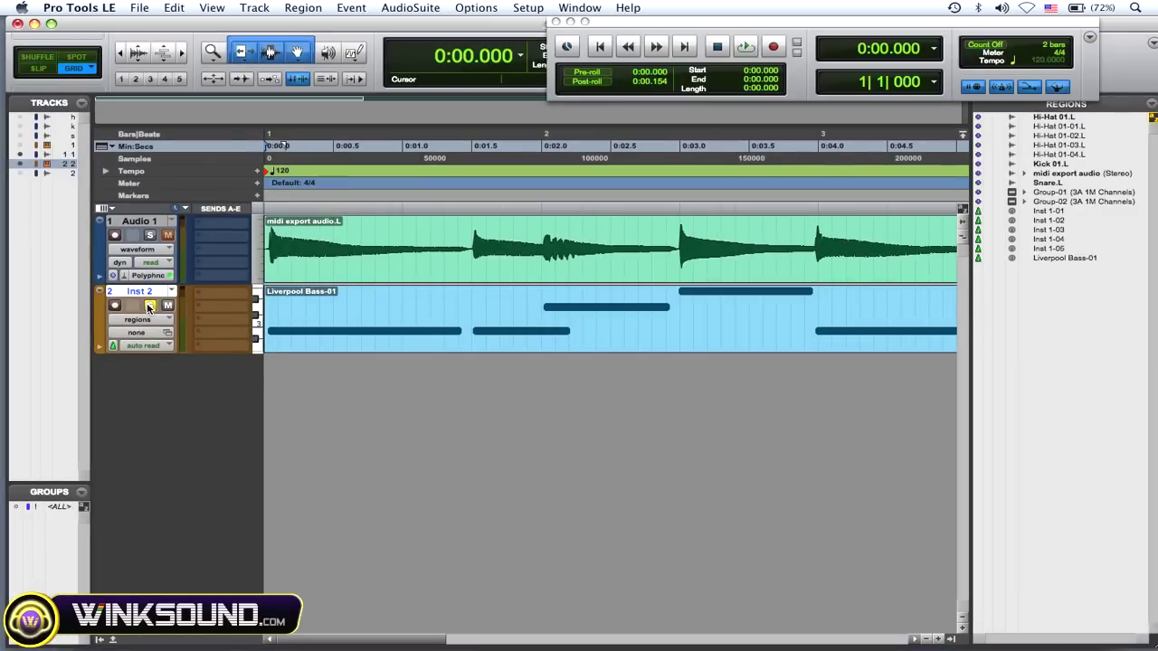
{"action": "key", "text": "space"}
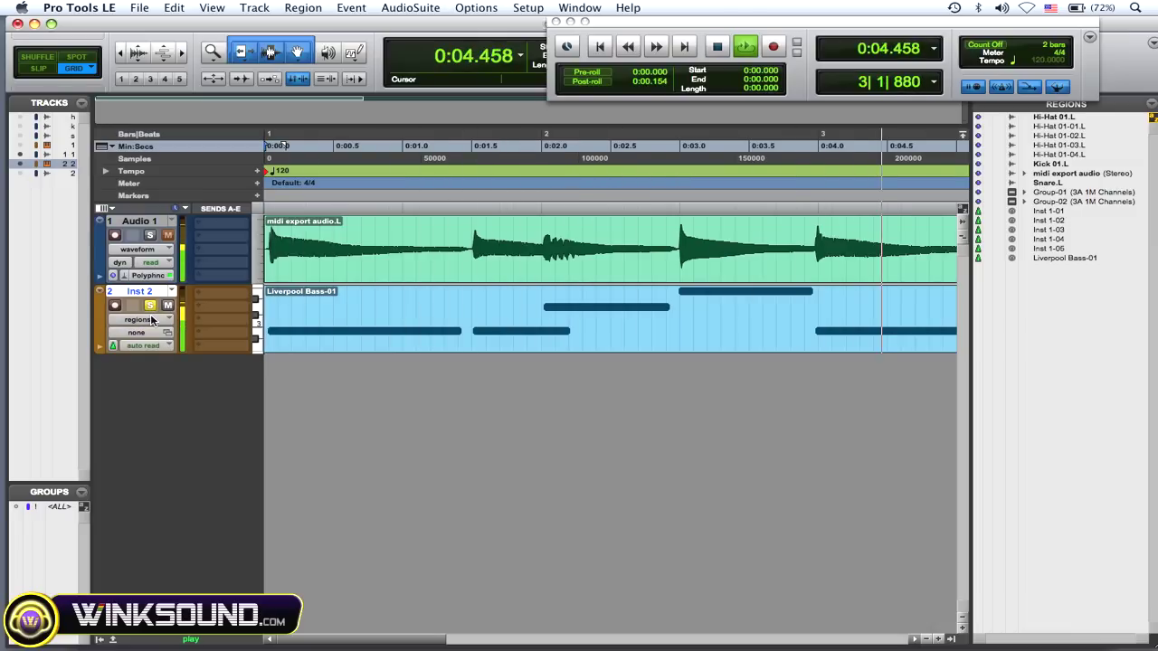
{"action": "key", "text": "space"}
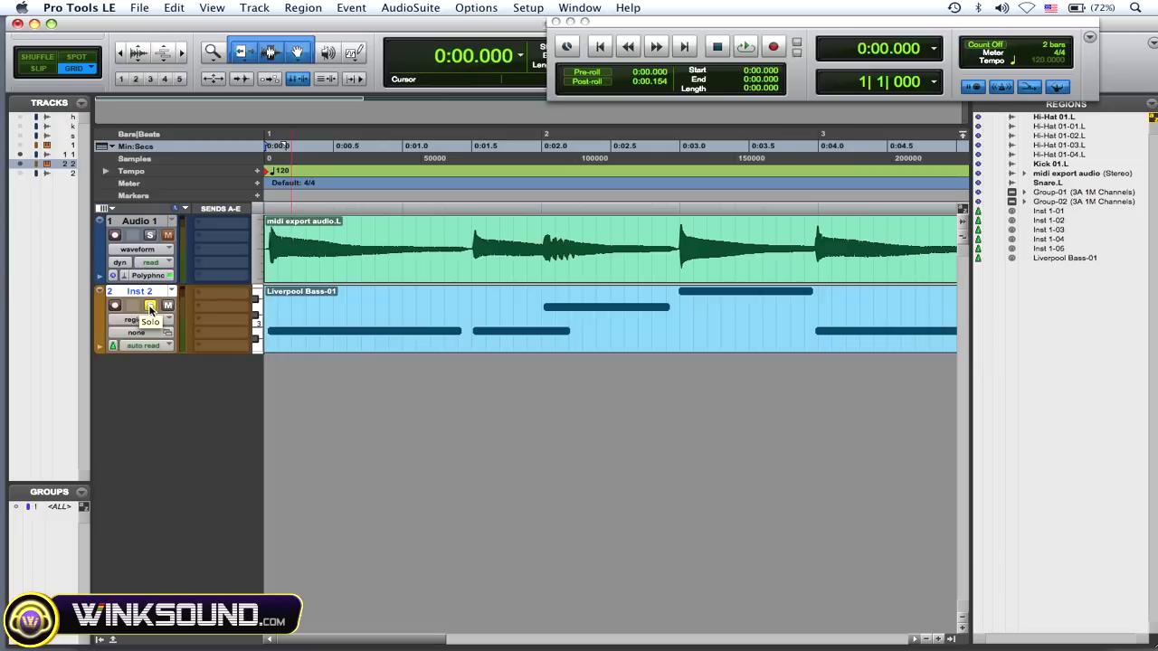
- Select the Liverpool Bass-01 region, scroll to its end and back, and open the File menu
{"action": "left_click", "coordinate": [383, 340]}
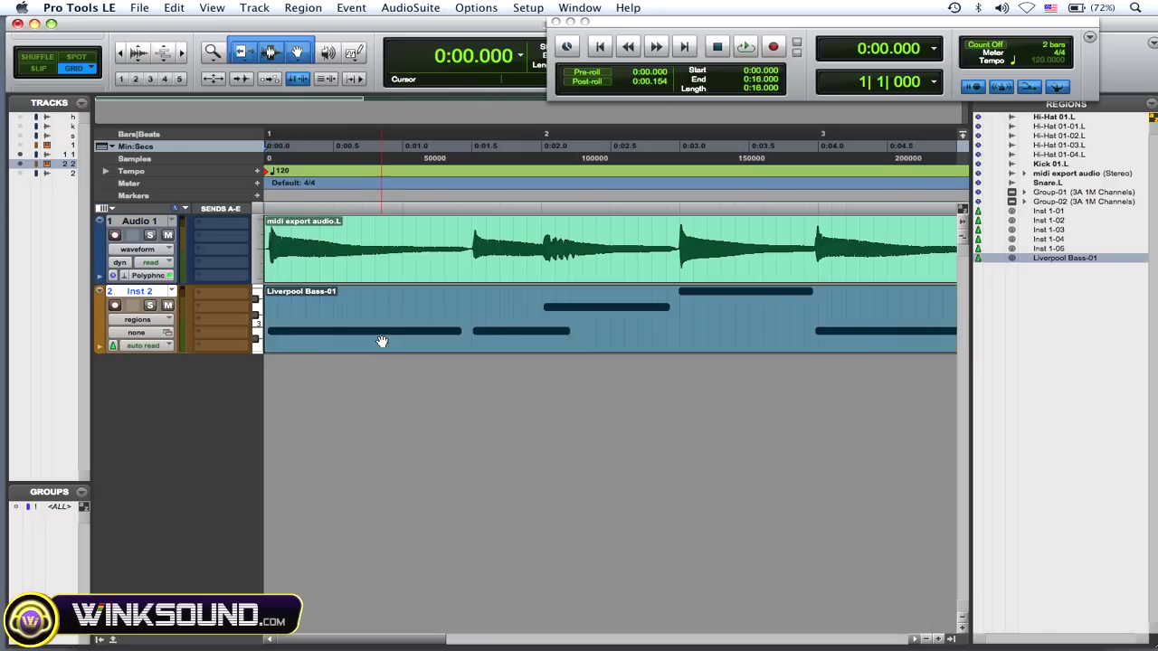
{"action": "scroll", "coordinate": [382, 341], "scroll_direction": "right", "scroll_amount": 3}
{"action": "scroll", "coordinate": [381, 341], "scroll_direction": "right", "scroll_amount": 5}
{"action": "scroll", "coordinate": [382, 341], "scroll_direction": "right", "scroll_amount": 5}
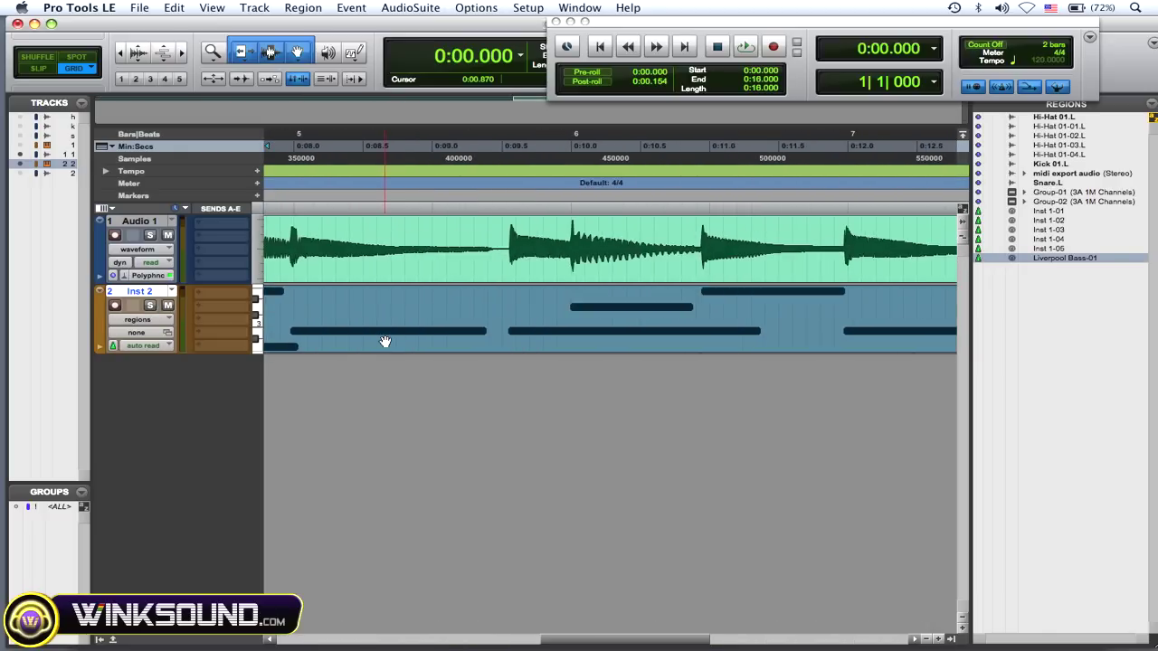
{"action": "scroll", "coordinate": [383, 341], "scroll_direction": "right", "scroll_amount": 5}
{"action": "scroll", "coordinate": [385, 341], "scroll_direction": "left", "scroll_amount": 15}
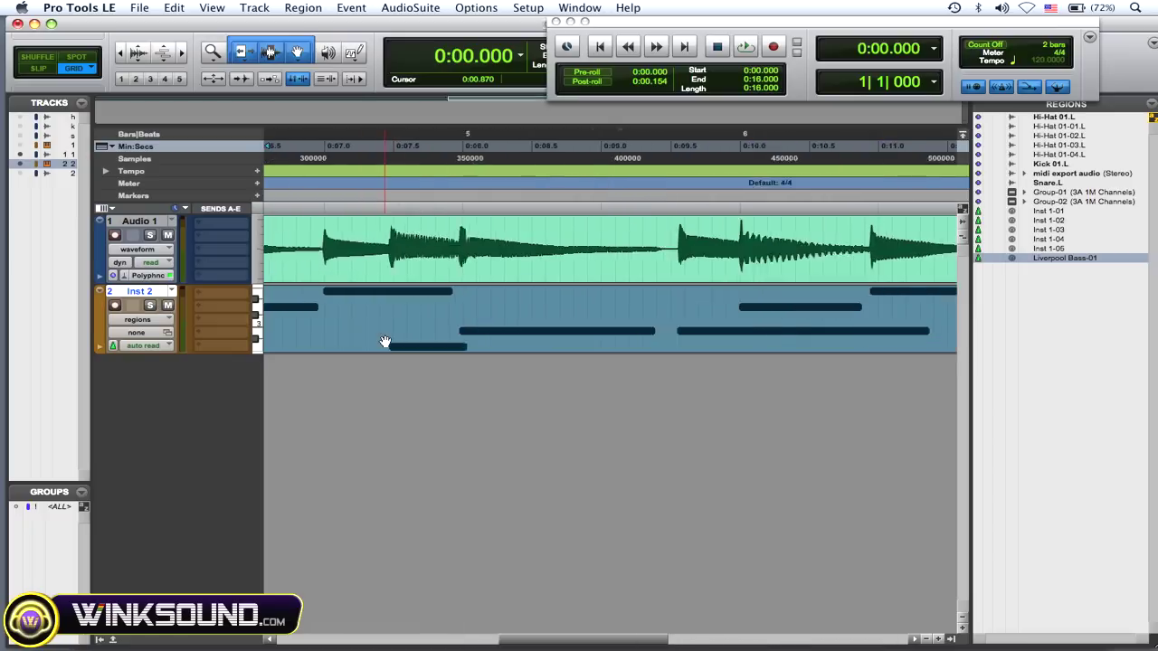
{"action": "left_click", "coordinate": [143, 8]}
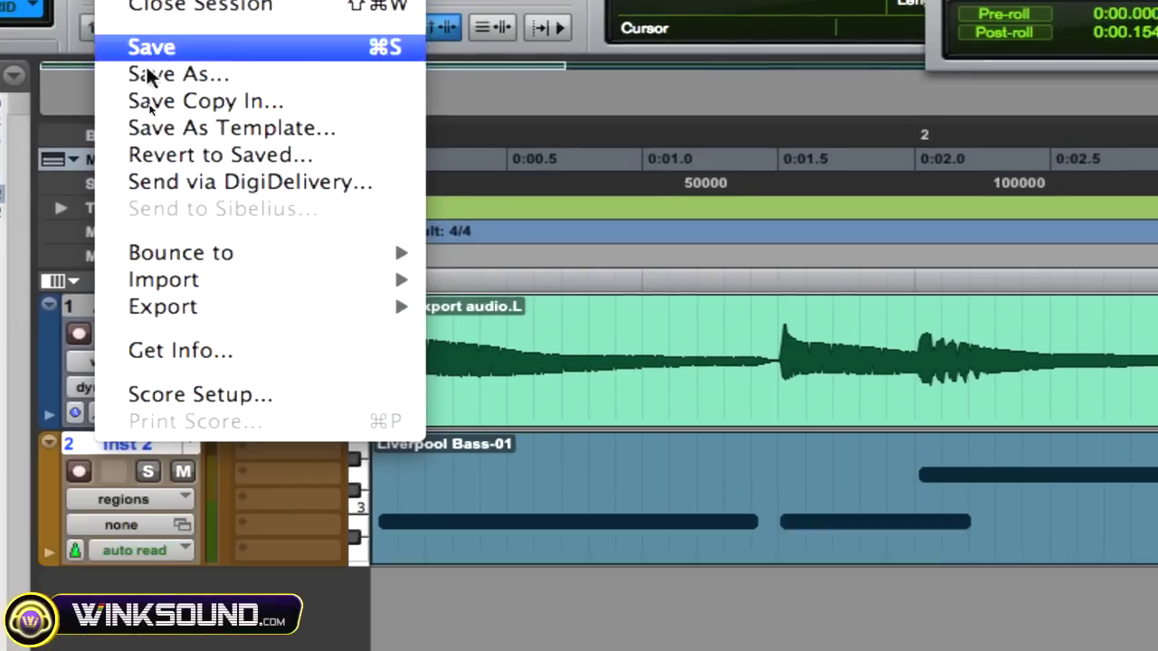
{"action": "mouse_move", "coordinate": [109, 132]}
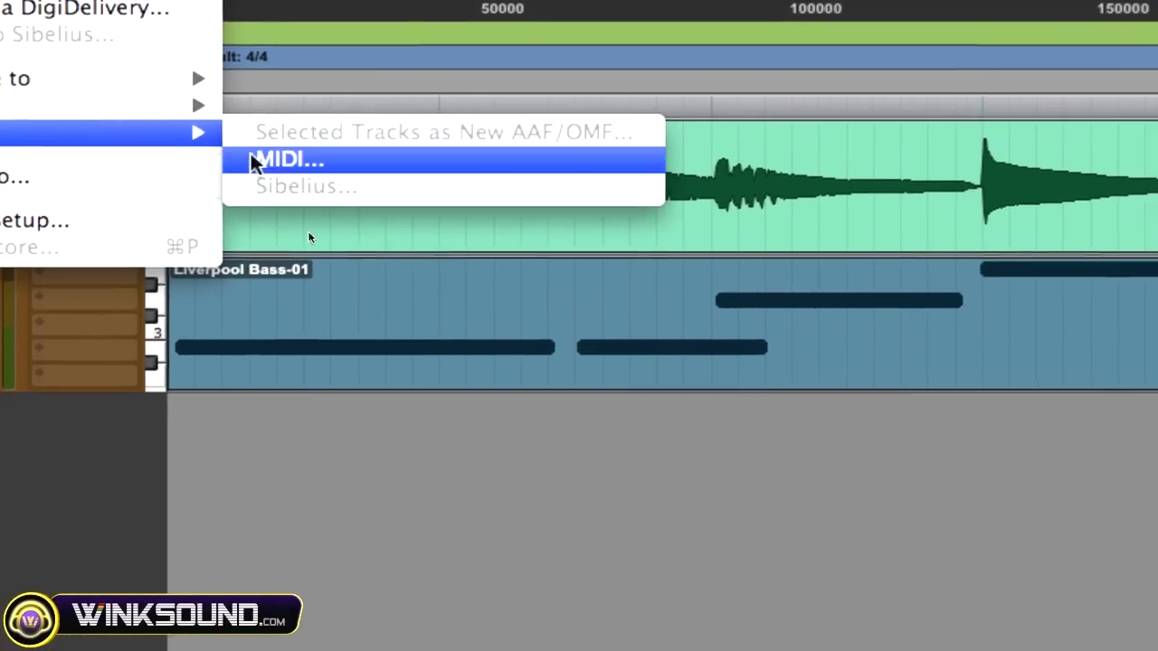
- Export the session MIDI as a format 1 (multitrack) file to the Desktop, then reveal the Desktop
{"action": "left_click", "coordinate": [425, 168]}
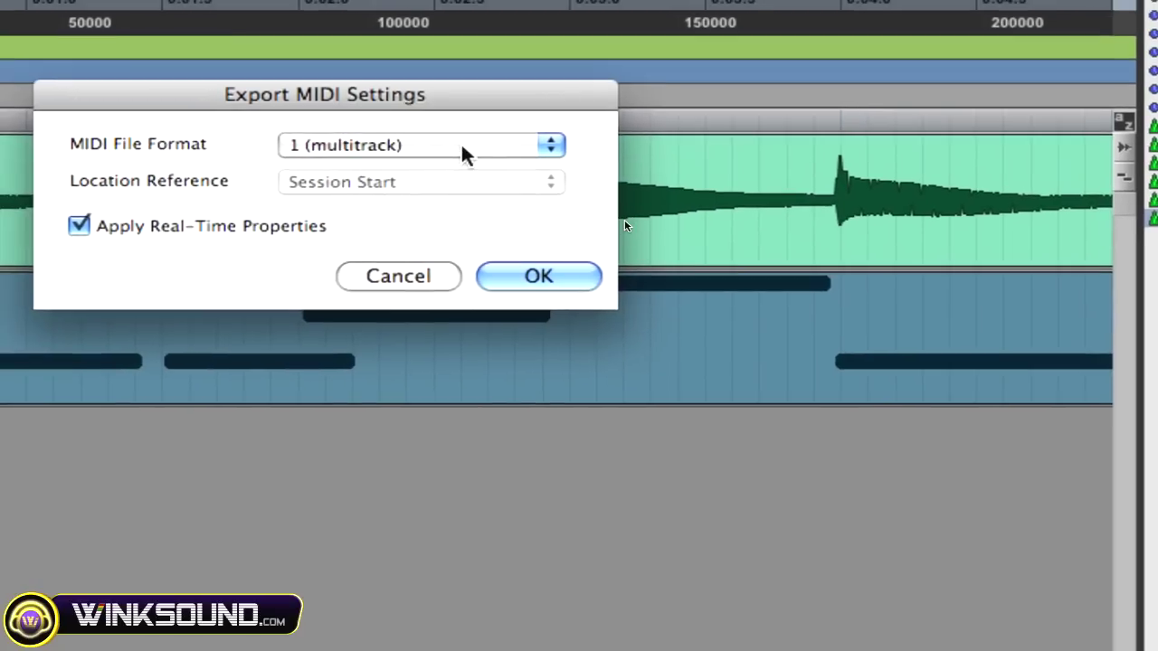
{"action": "left_click", "coordinate": [592, 185]}
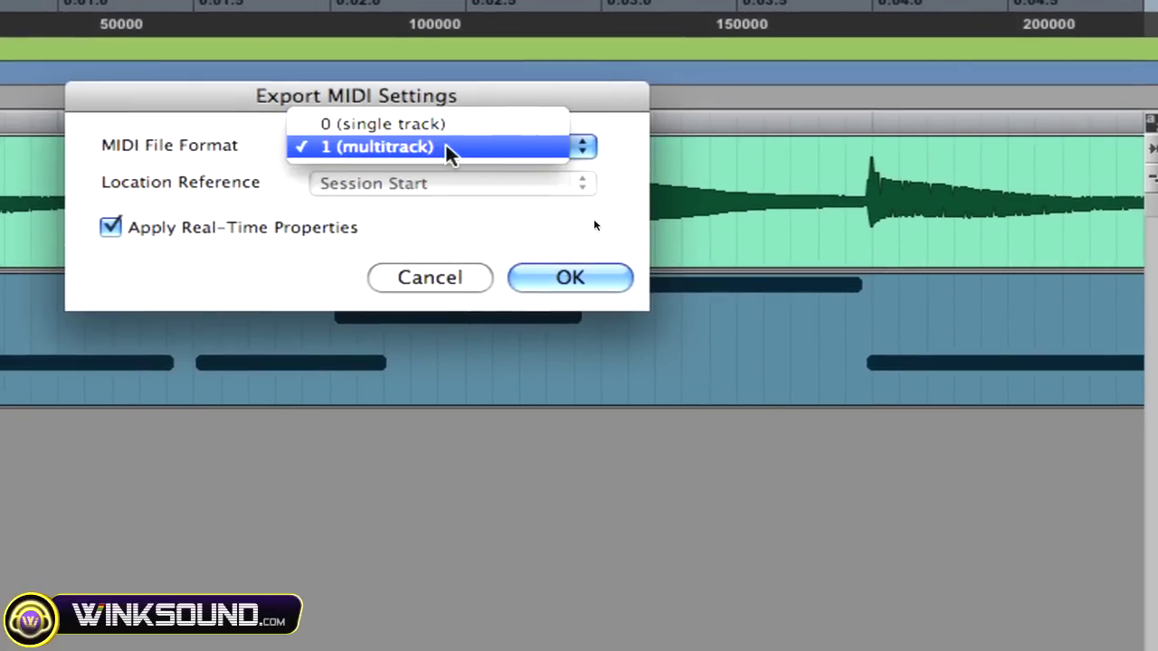
{"action": "left_click", "coordinate": [443, 163]}
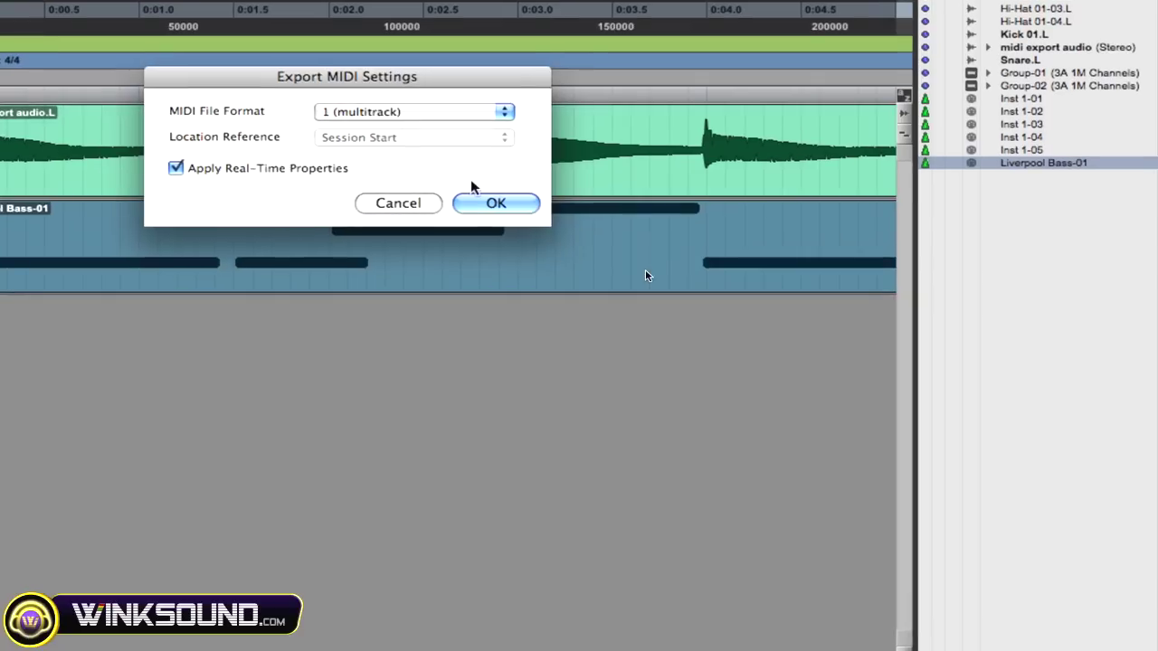
{"action": "left_click", "coordinate": [476, 189]}
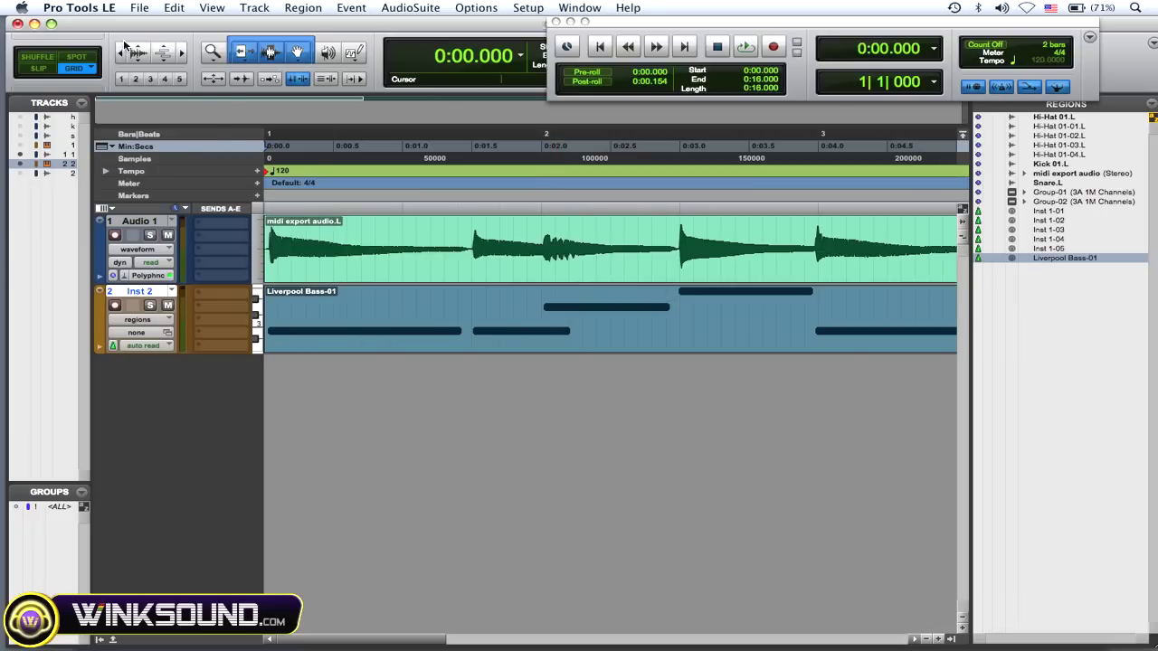
{"action": "key", "text": "F11"}
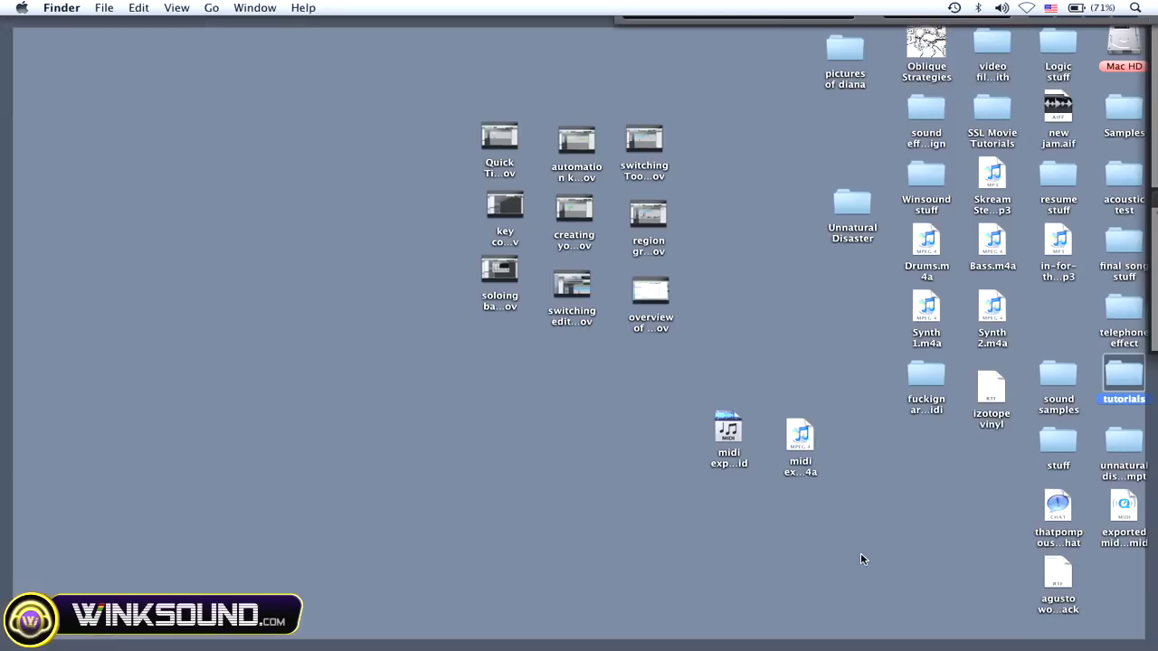